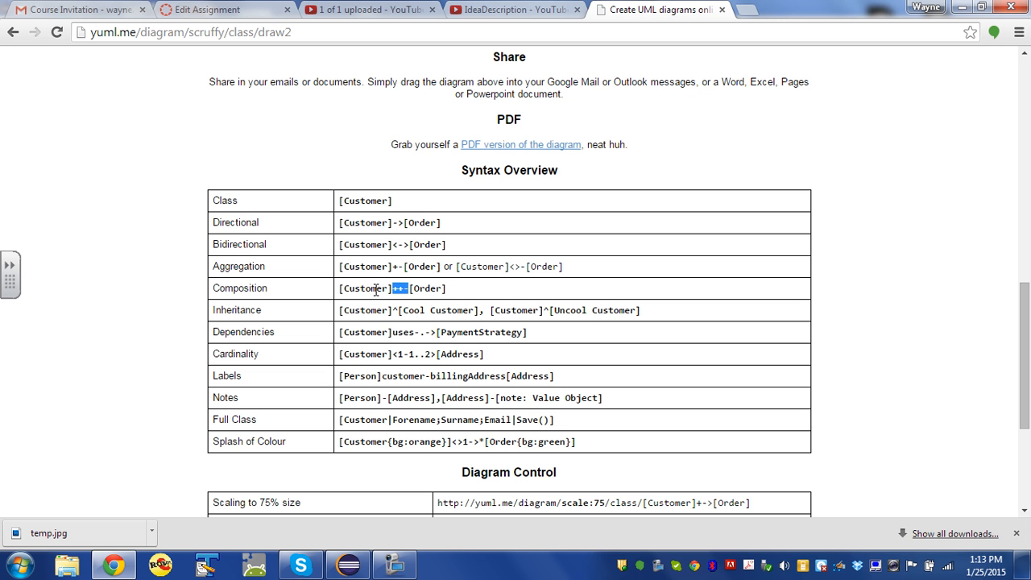
# Step: Copy the Composition example [Customer]++-[Order] from the Syntax Overview table
pyautogui.doubleClick(371, 289)
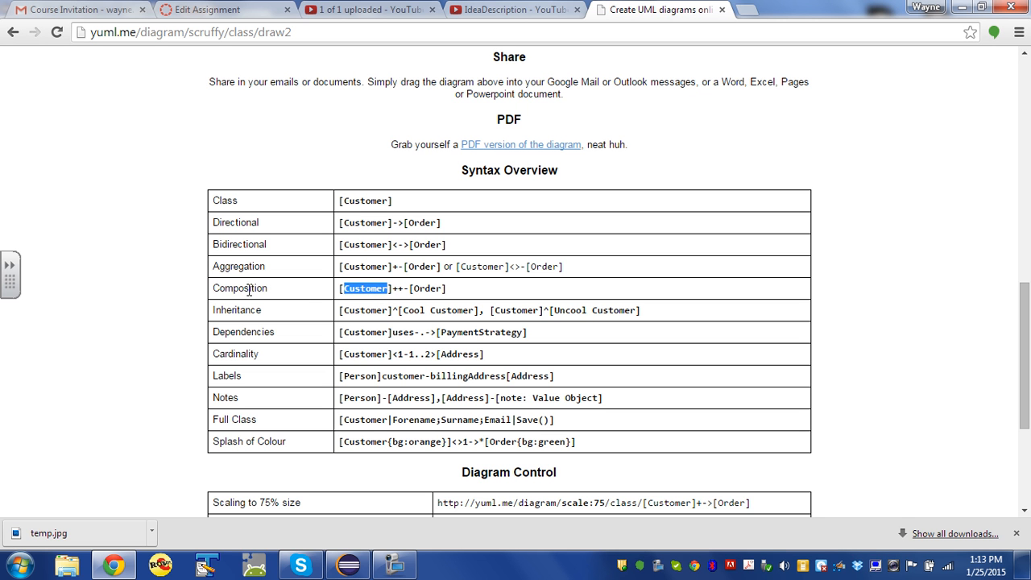
pyautogui.moveTo(463, 293); pyautogui.dragTo(339, 290)
pyautogui.hotkey('ctrl', 'c')
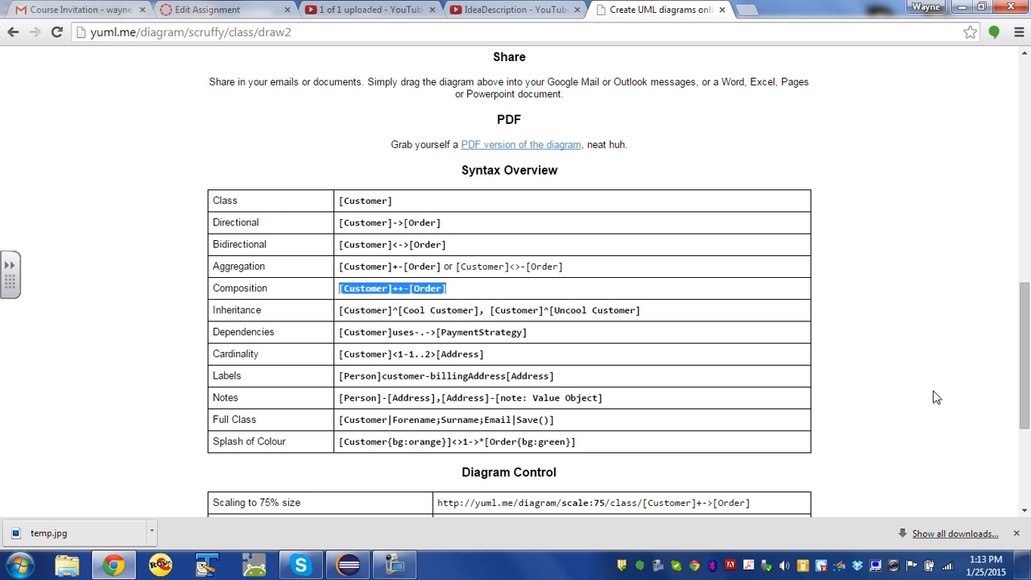
# Step: Replace the entire sample shorthand with the copied composition example and generate the diagram
pyautogui.moveTo(1027, 373); pyautogui.dragTo(1023, 139)
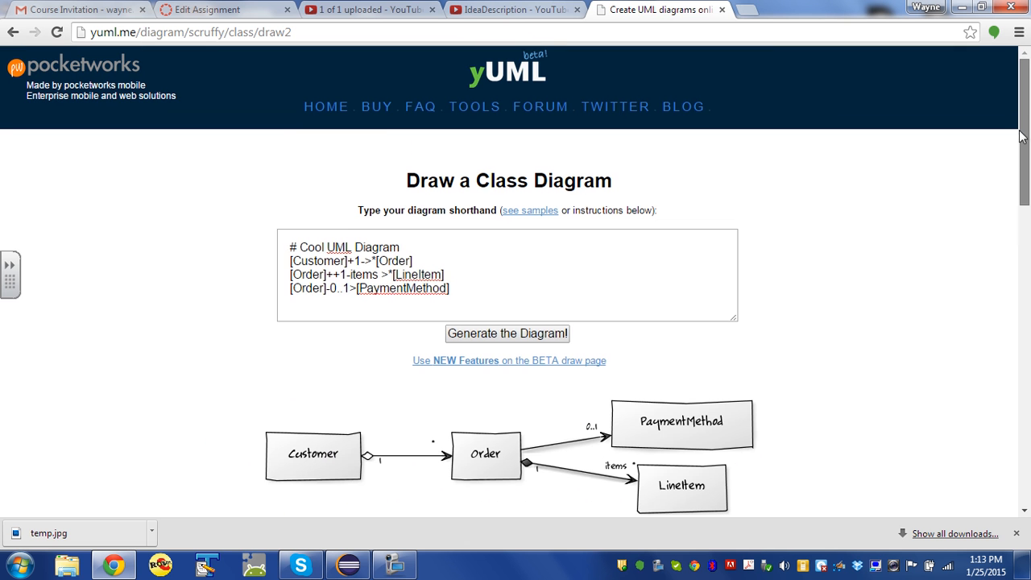
pyautogui.moveTo(291, 235); pyautogui.dragTo(593, 299)
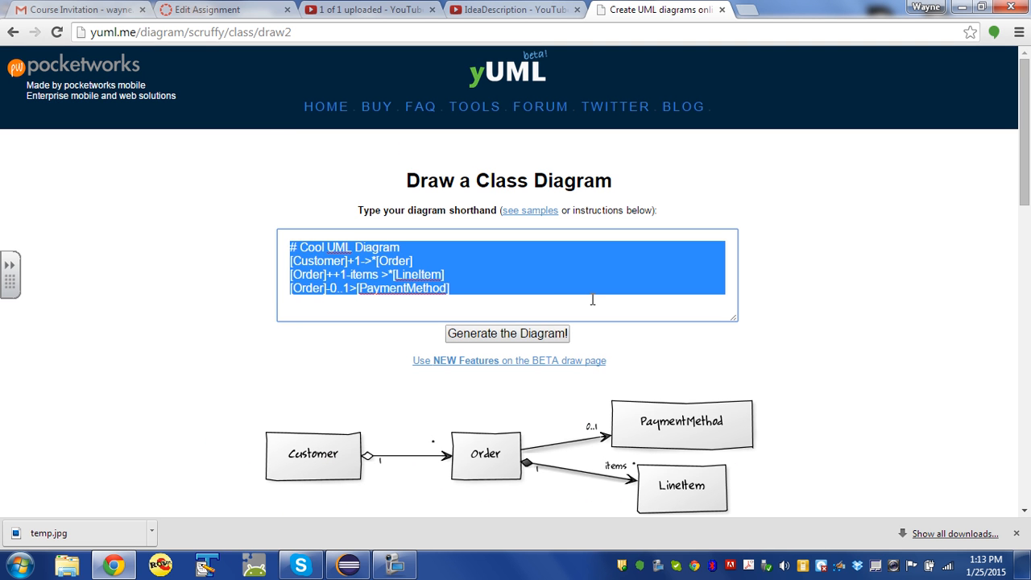
pyautogui.hotkey('ctrl', 'v')
pyautogui.click(482, 338)
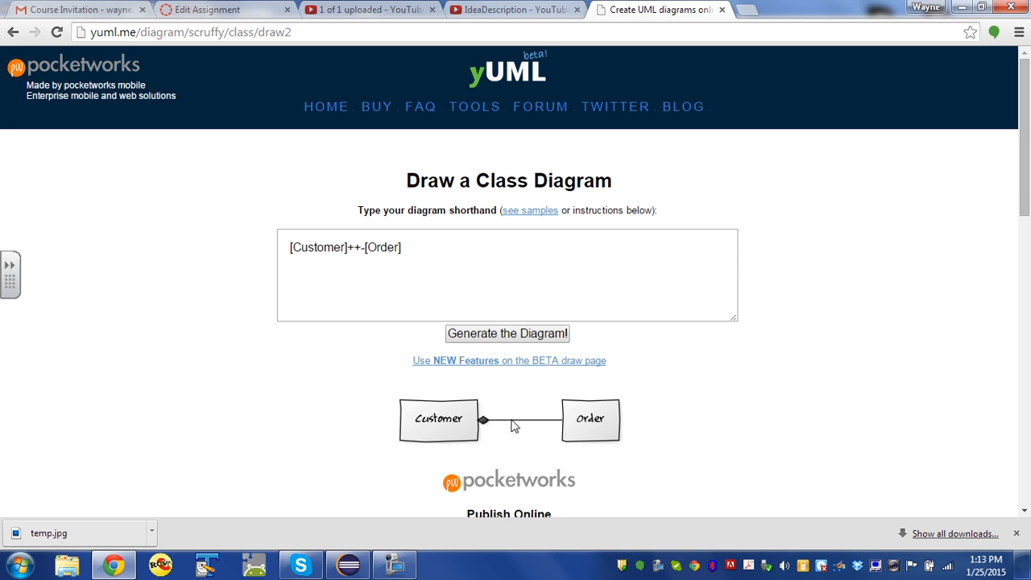
# Step: Add a placeOrder() method after a | separator inside the Customer class brackets of the shorthand
pyautogui.moveTo(1025, 163); pyautogui.dragTo(1025, 360)
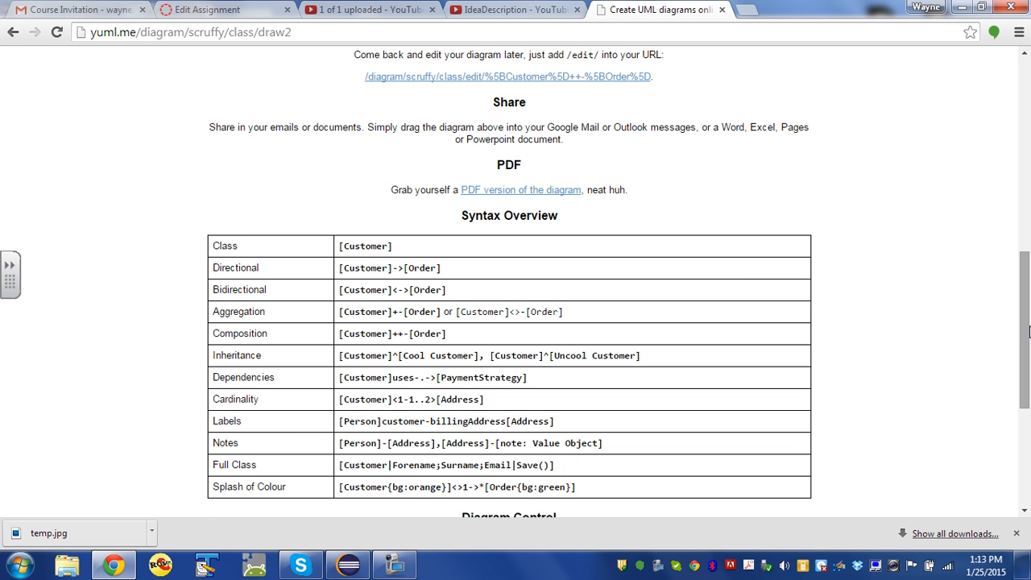
pyautogui.moveTo(1029, 331); pyautogui.dragTo(1029, 175)
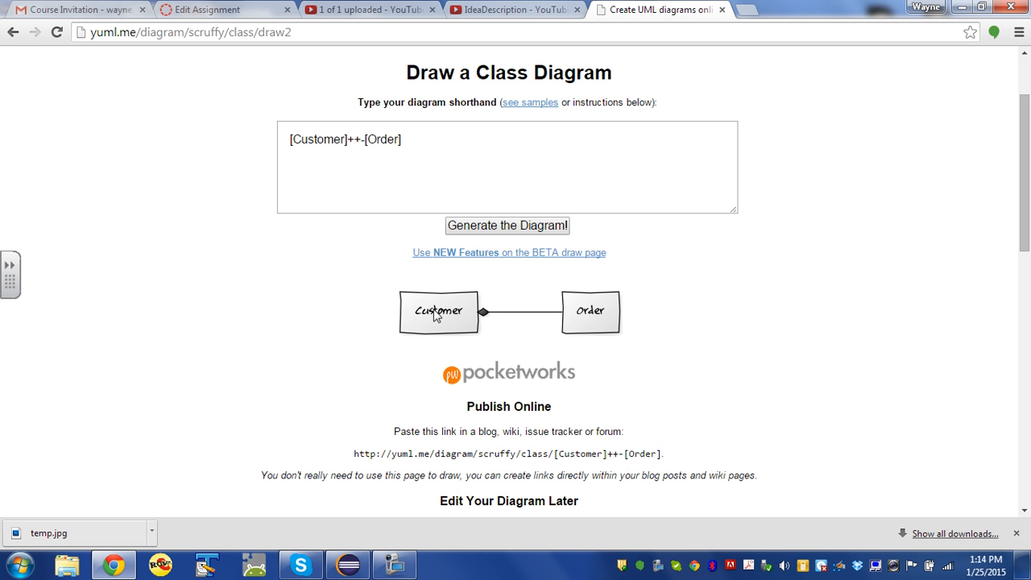
pyautogui.click(448, 144)
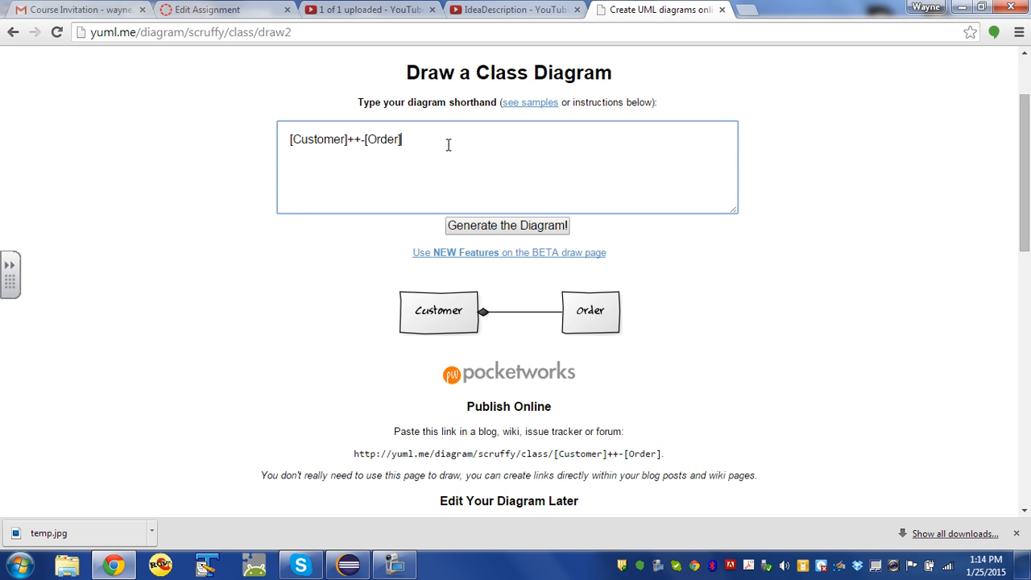
pyautogui.press('Left')
pyautogui.press('Left')
pyautogui.press('Left')
pyautogui.press('Left')
pyautogui.press('Right')
pyautogui.press('Right')
pyautogui.press('Left')
pyautogui.press('Left')
pyautogui.write('|')
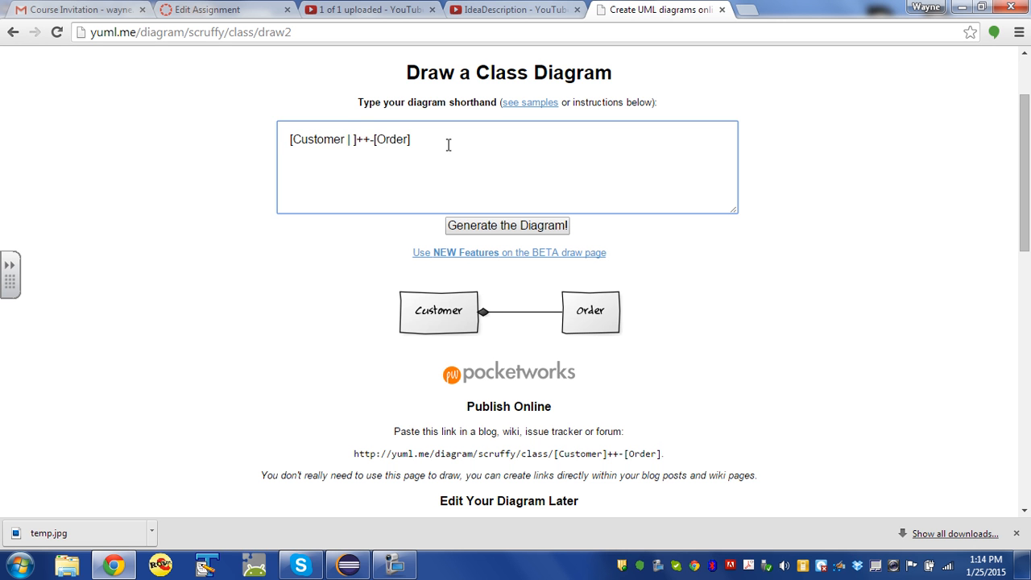
pyautogui.write('placeOr')
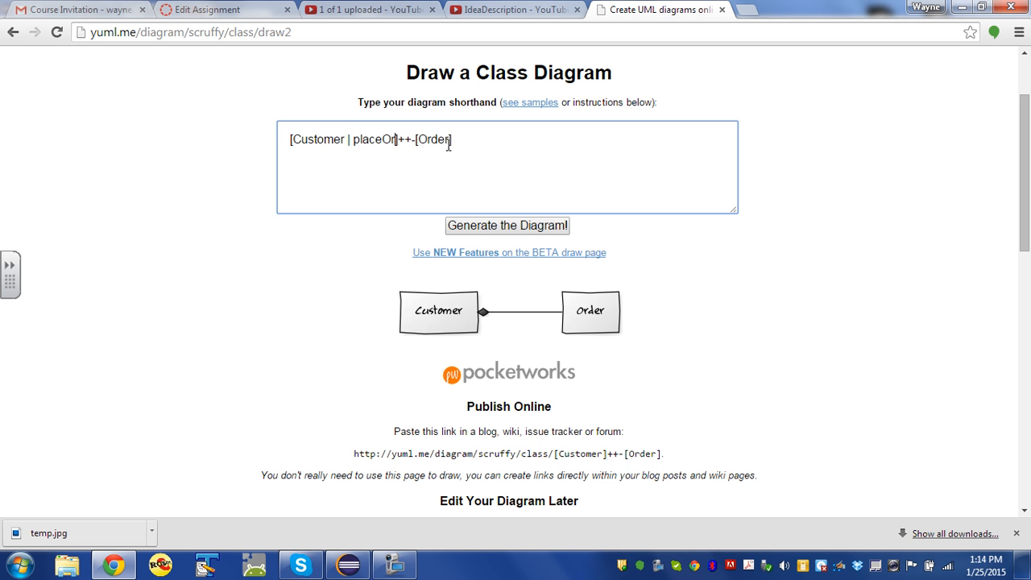
pyautogui.write('der()')
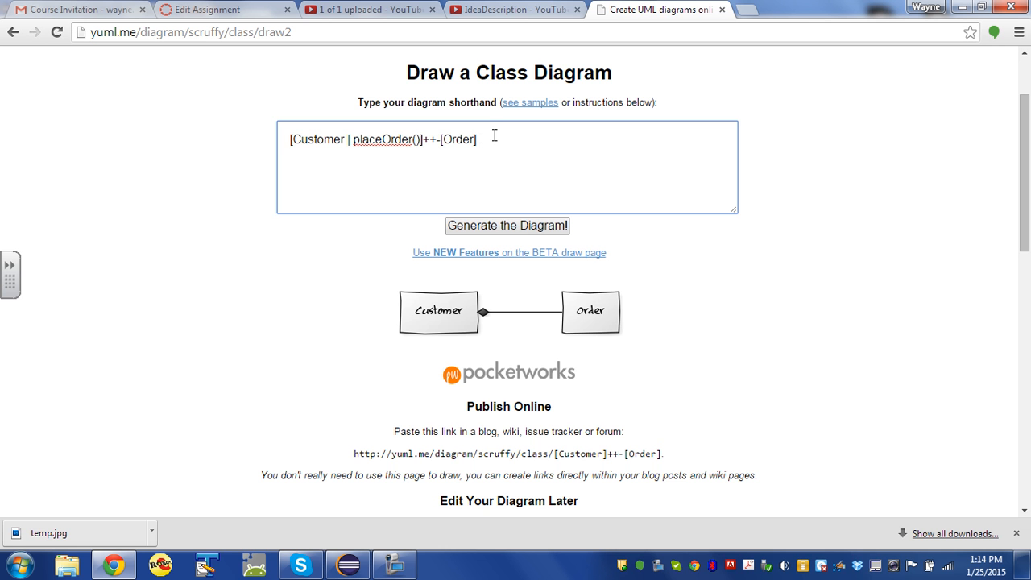
# Step: Add the composition [Order]++-[Item] below the Customer line, leaving a blank line between them
pyautogui.press('Return')
pyautogui.write('[Order]++-[Item')
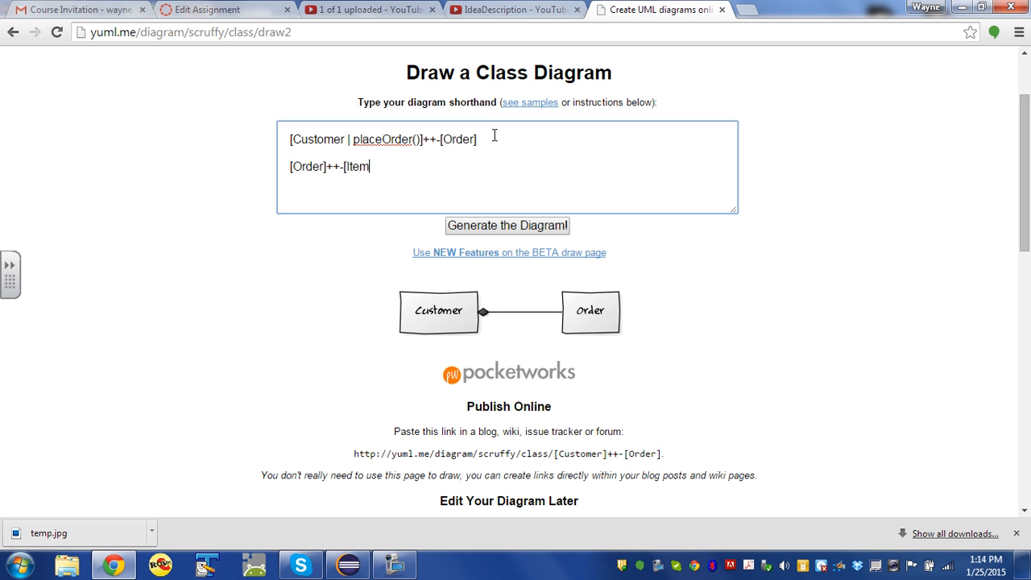
pyautogui.write('] ')
# Step: Define the Item class on a new line with the attributes int price; and String description; after a | separator
pyautogui.write('[')
pyautogui.write('Itm')
pyautogui.press('BackSpace')
pyautogui.press('BackSpace')
pyautogui.write('tem')
pyautogui.write(']')
pyautogui.write('int price')
pyautogui.write('; ')
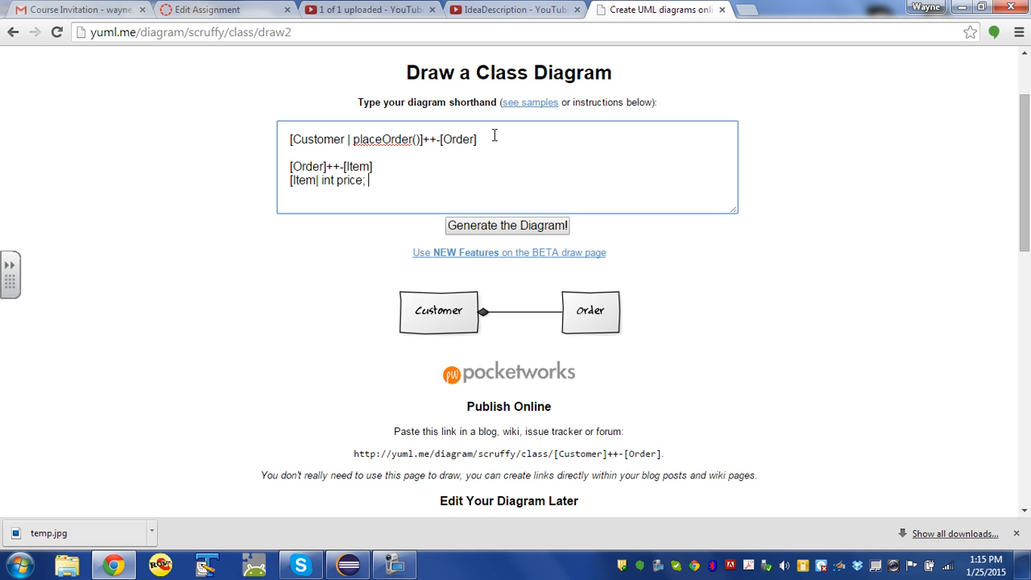
pyautogui.write('String description')
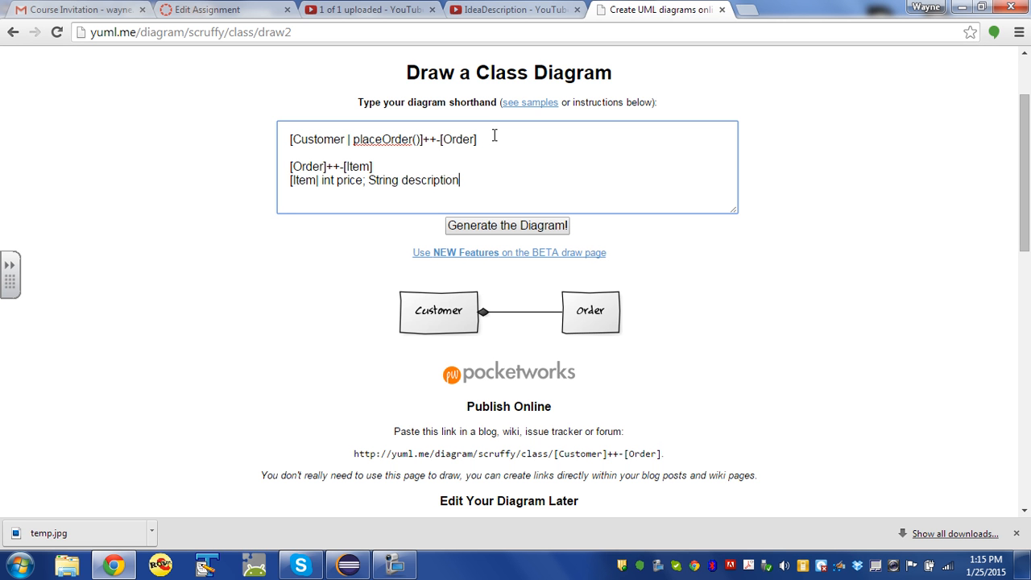
pyautogui.write(';]')
# Step: Add a changePrice(); method after a second | separator in the Item class definition
pyautogui.press('Left')
pyautogui.write('|')
pyautogui.write('changePrice')
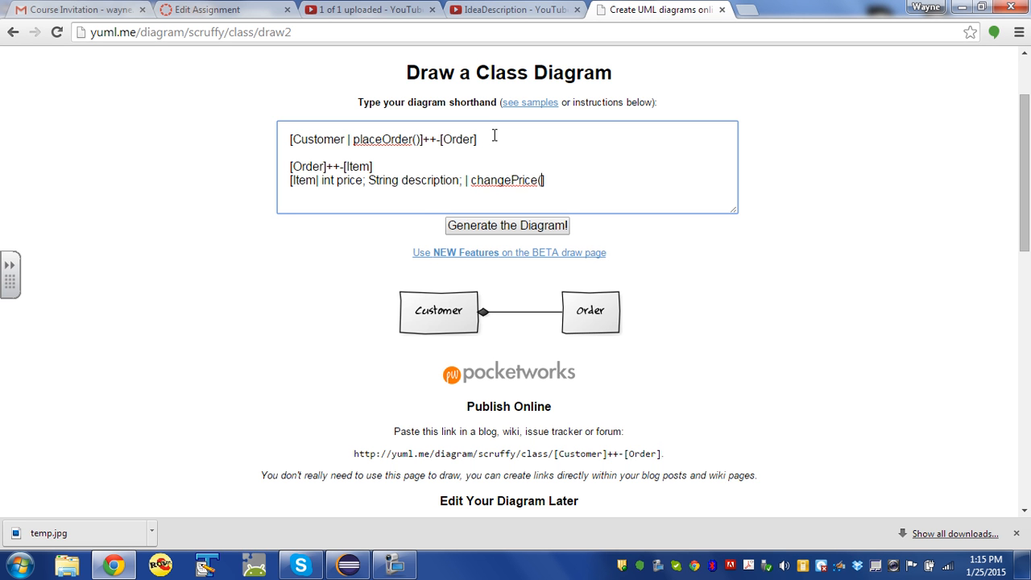
pyautogui.write('();')
pyautogui.press('BackSpace')
# Step: Add an addItem() method to the Order class in its composition with Item and generate the diagram
pyautogui.write('| ')
pyautogui.write('add')
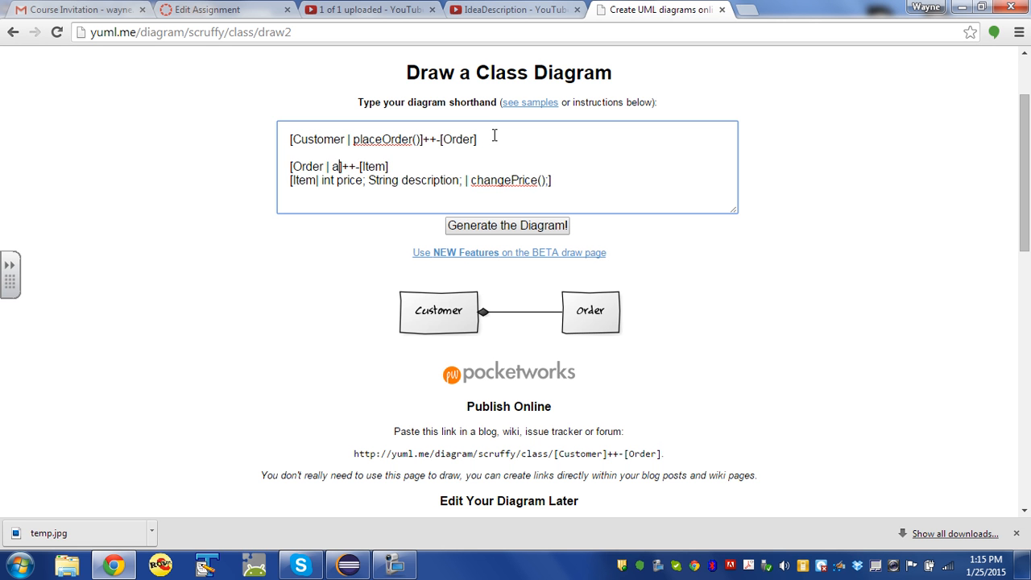
pyautogui.write('Item()')
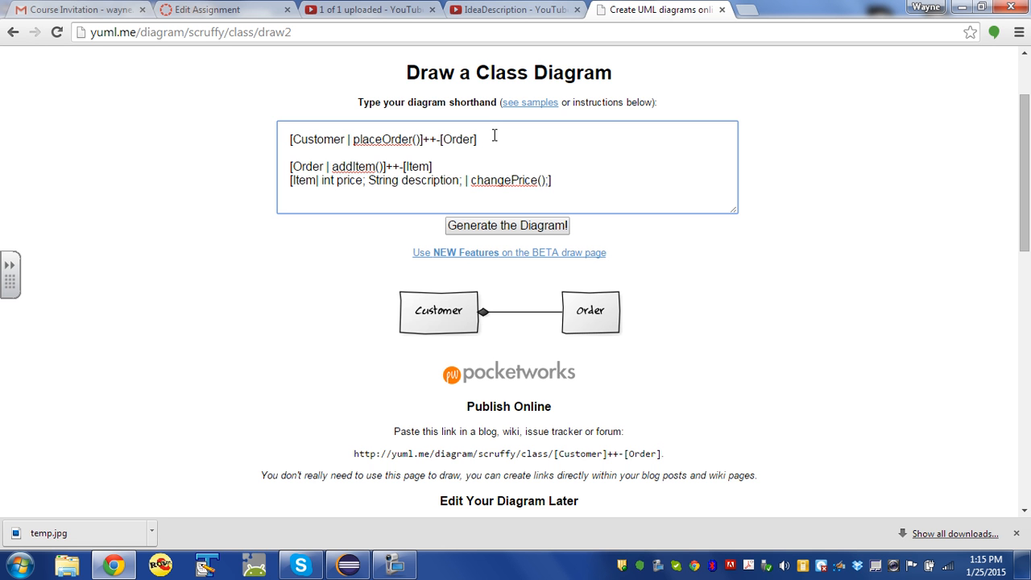
pyautogui.click(520, 226)
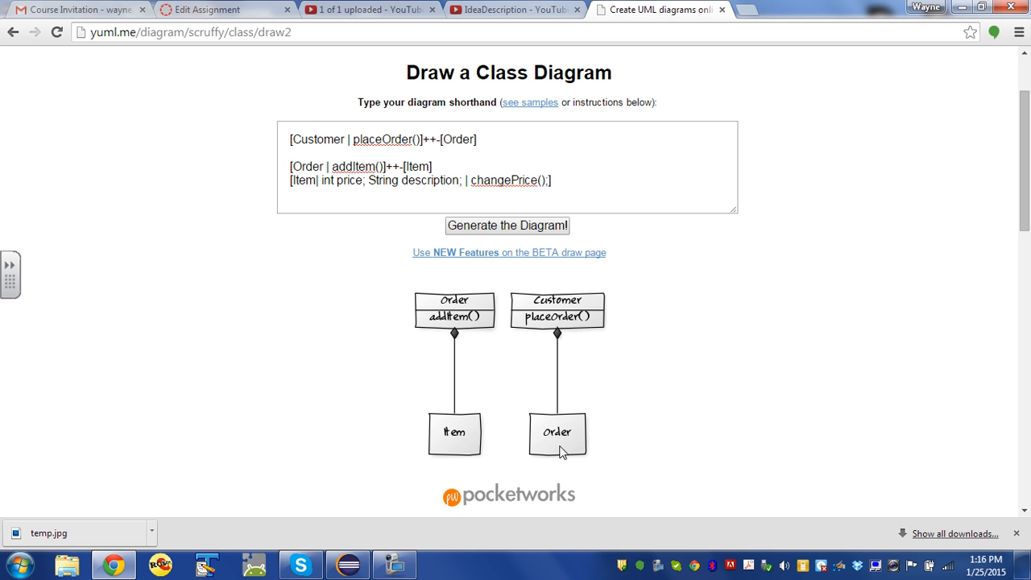
# Step: Move the [Order | addItem()]++-[Item] line above the Customer line and regenerate the diagram
pyautogui.click(402, 140)
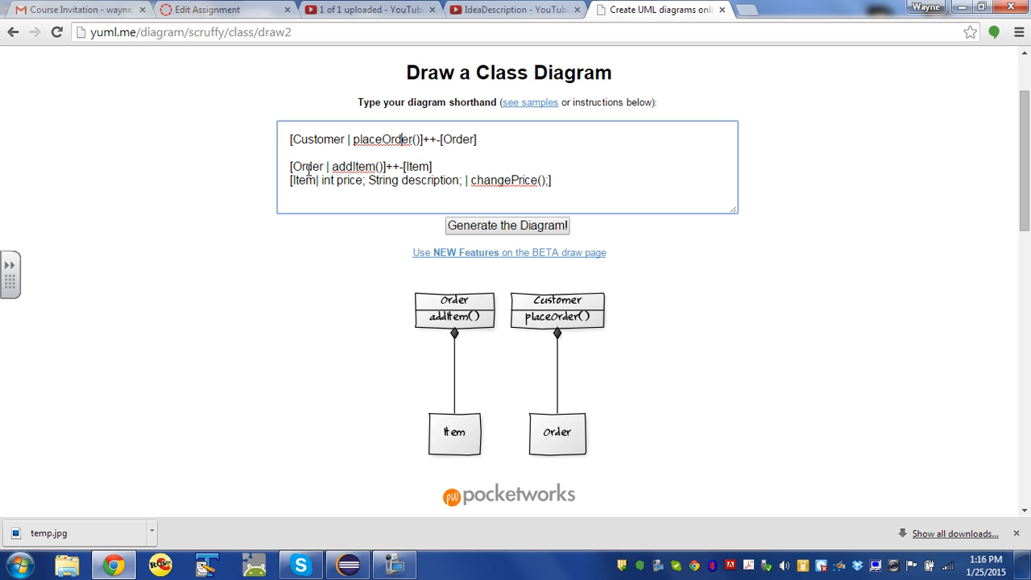
pyautogui.click(423, 154)
pyautogui.hotkey('shift', 'Down')
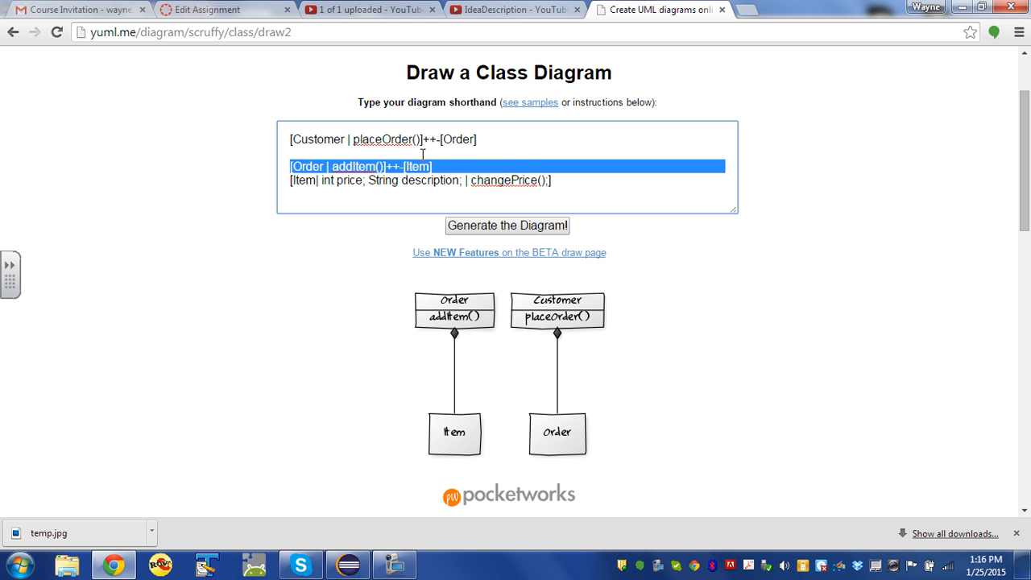
pyautogui.hotkey('ctrl', 'x')
pyautogui.press('Up')
pyautogui.press('Up')
pyautogui.hotkey('ctrl', 'v')
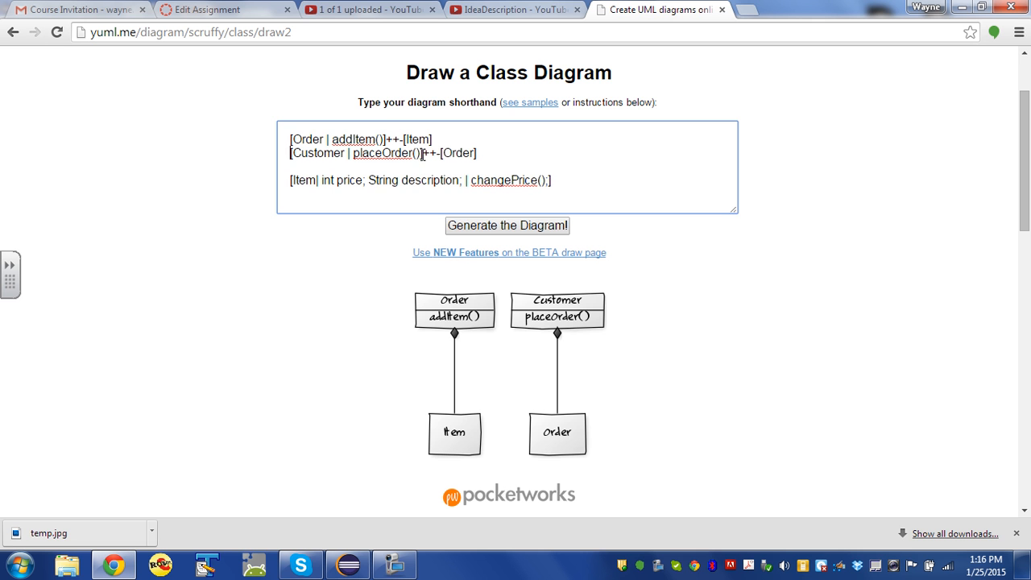
pyautogui.click(514, 226)
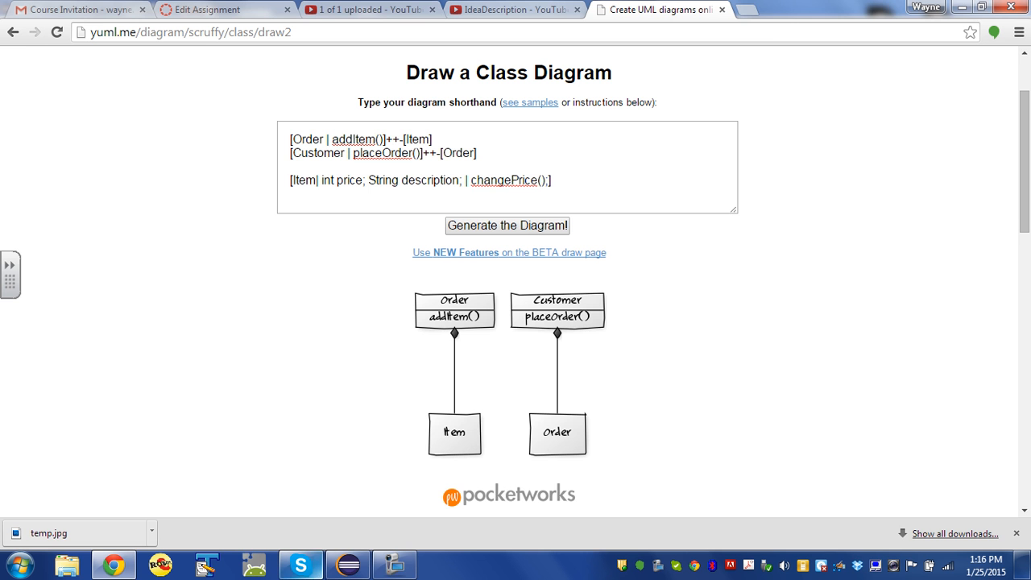
pyautogui.click(395, 564)
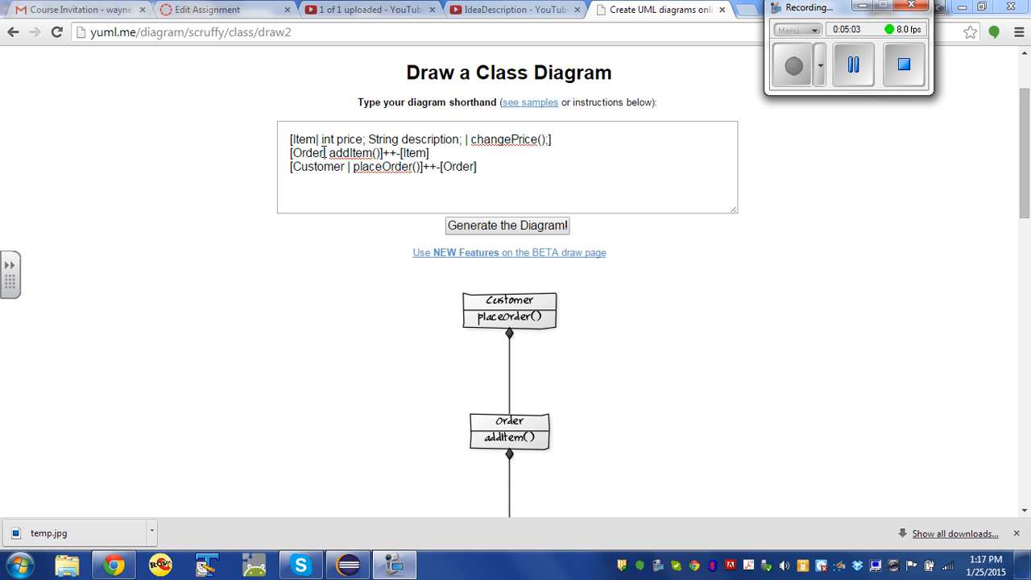
# Step: Insert a space between the Order class name and its | separator, and regenerate the diagram
pyautogui.click(322, 153)
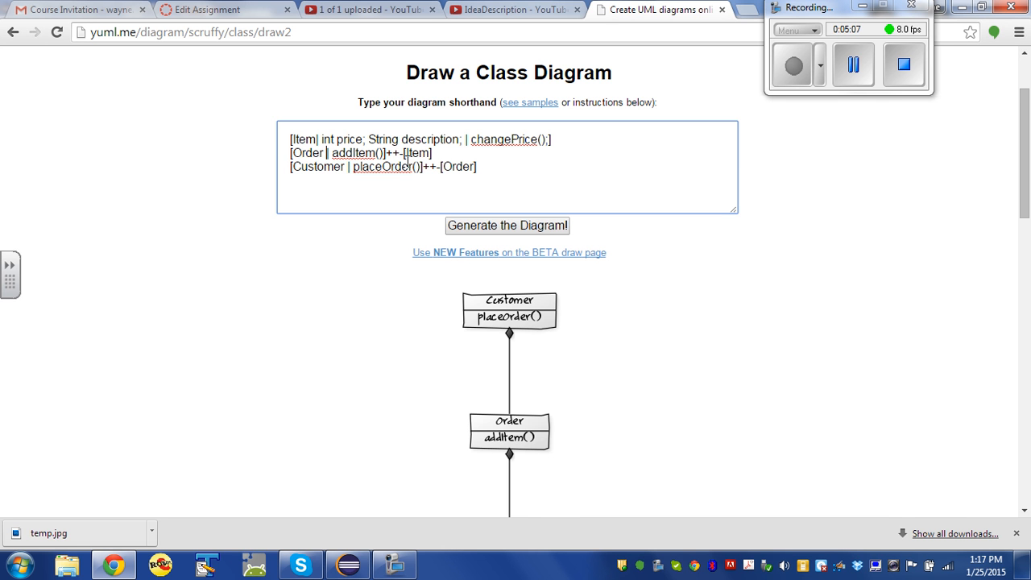
pyautogui.click(523, 229)
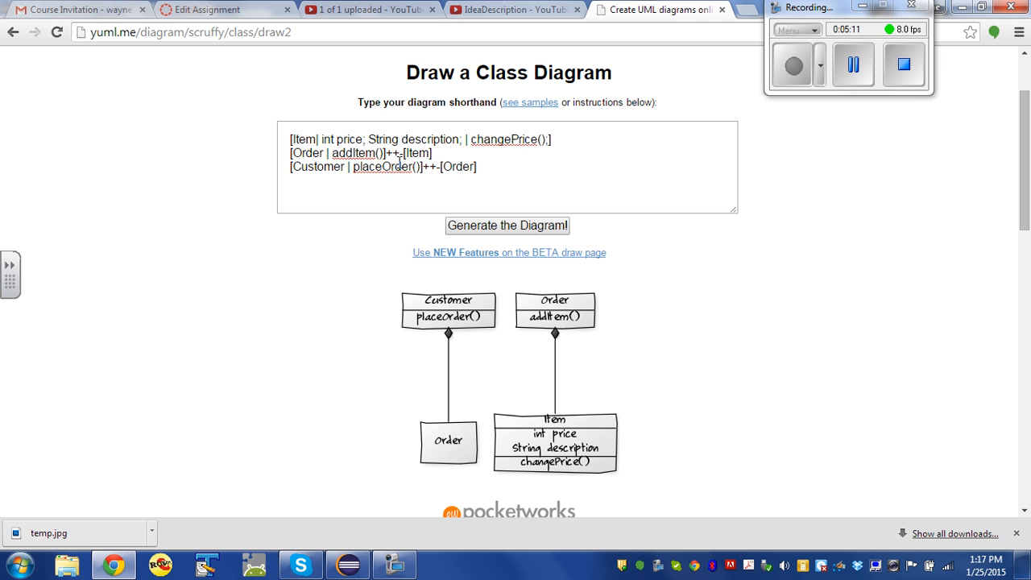
# Step: Remove the space before the | separator in the Order and Customer classes, regenerate the diagram and view it in full
pyautogui.click(326, 152)
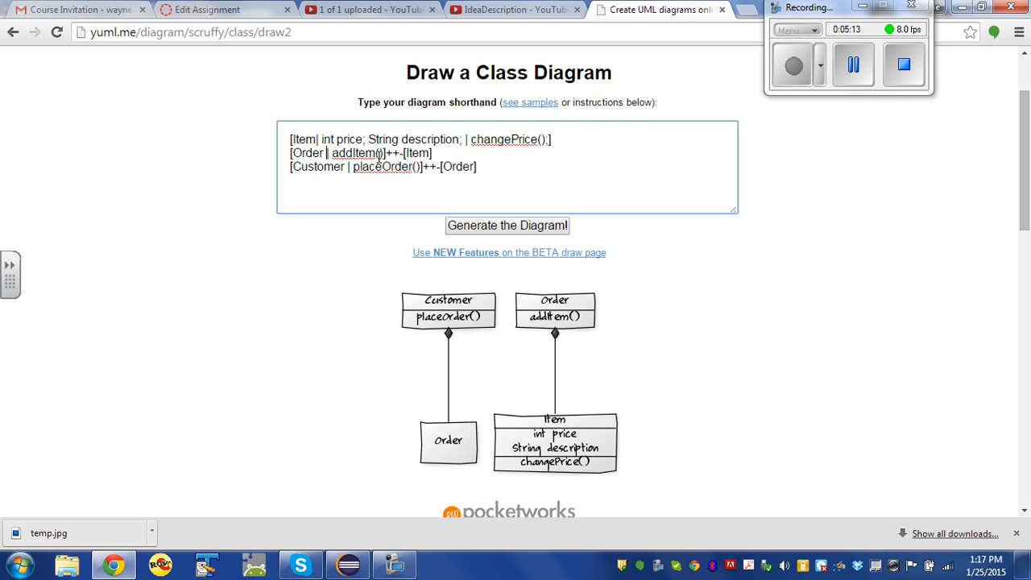
pyautogui.press('Delete')
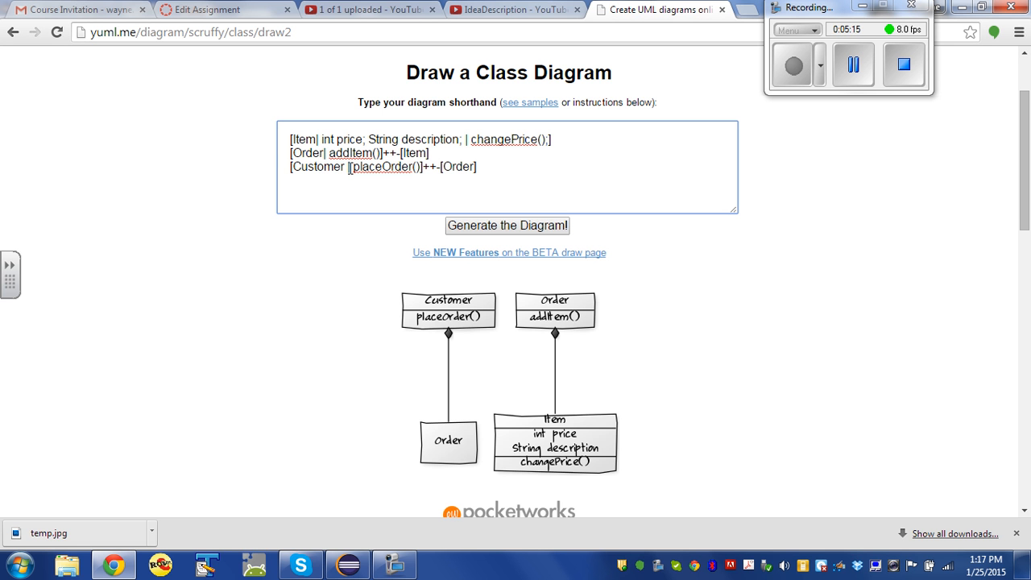
pyautogui.click(348, 167)
pyautogui.press('Delete')
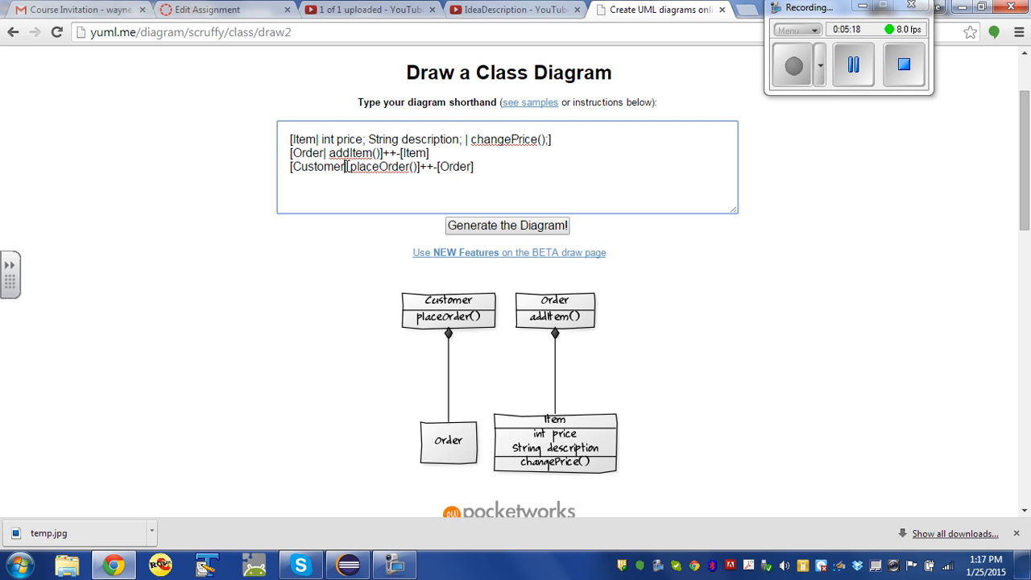
pyautogui.doubleClick(305, 140)
pyautogui.click(415, 153)
pyautogui.doubleClick(415, 153)
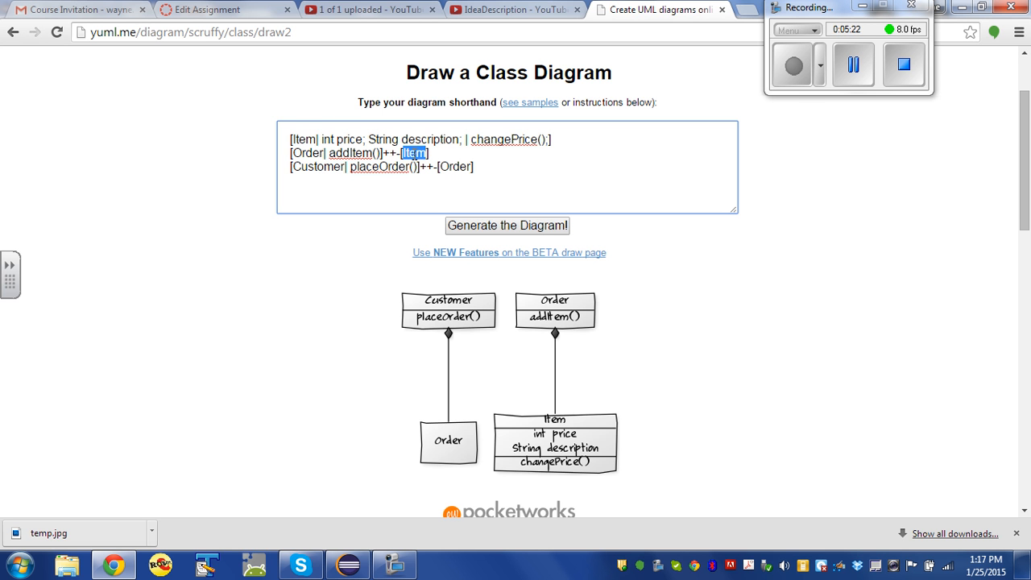
pyautogui.click(494, 231)
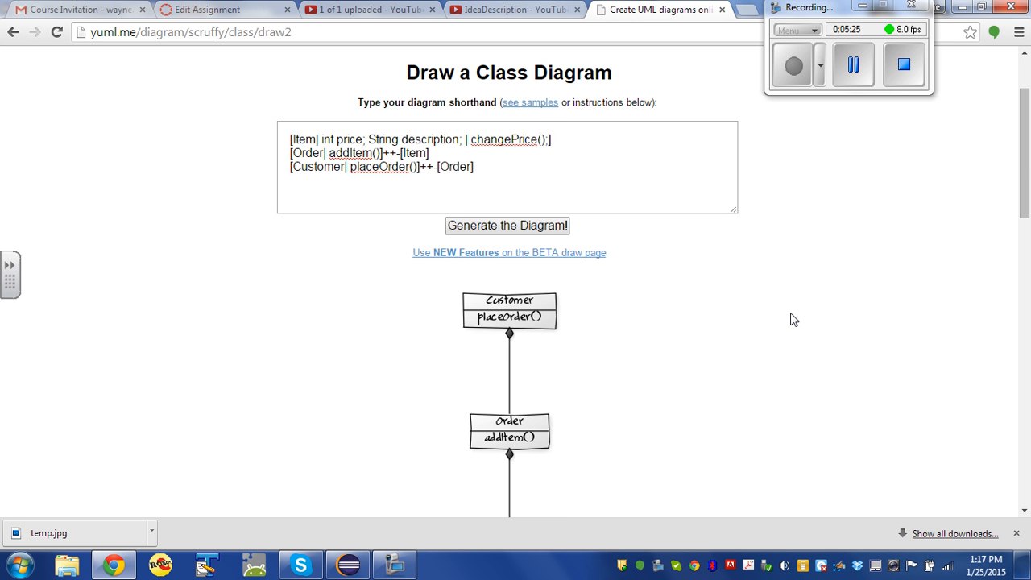
pyautogui.moveTo(1023, 161); pyautogui.dragTo(1022, 204)
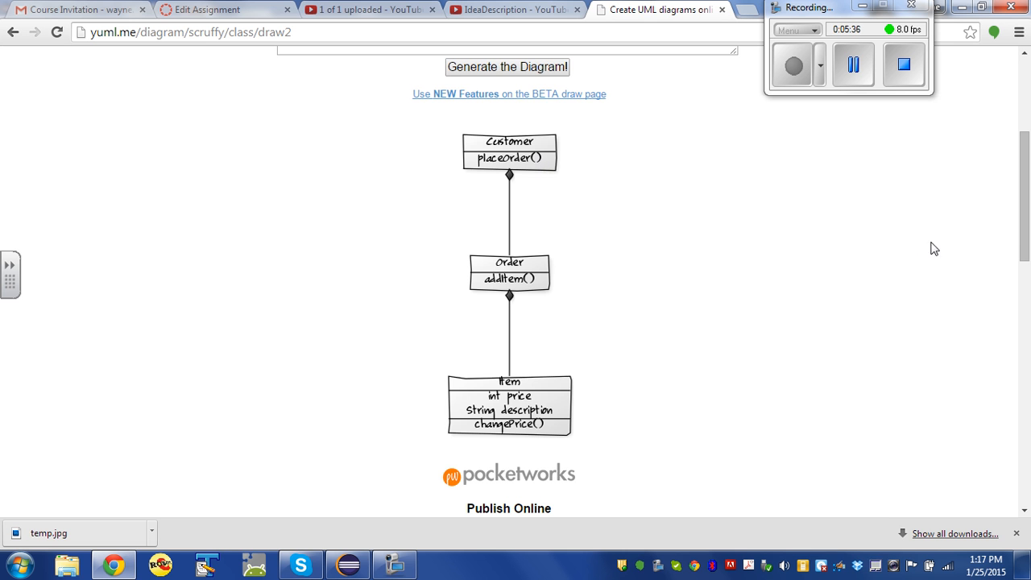
pyautogui.click(856, 66)
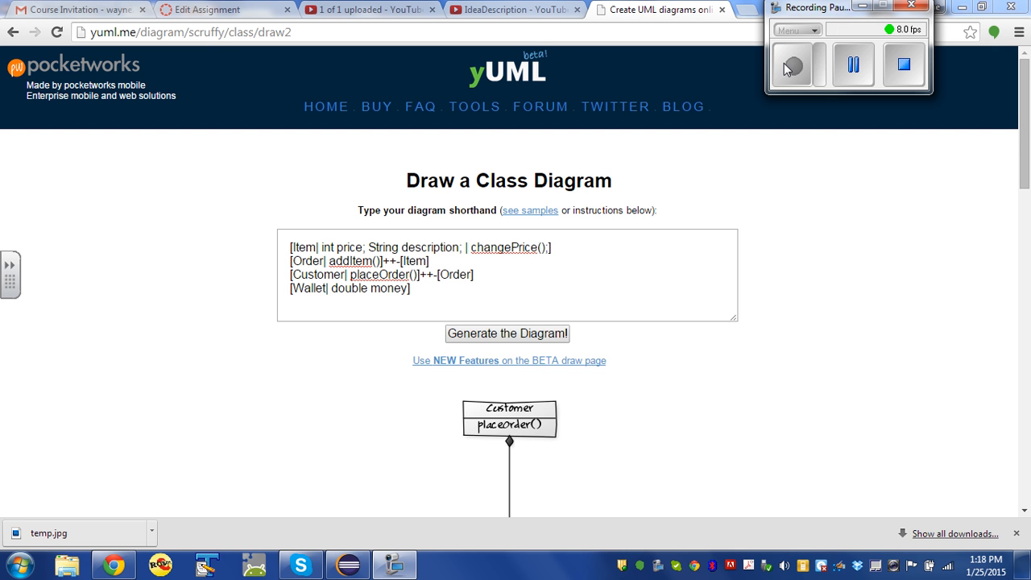
pyautogui.click(792, 67)
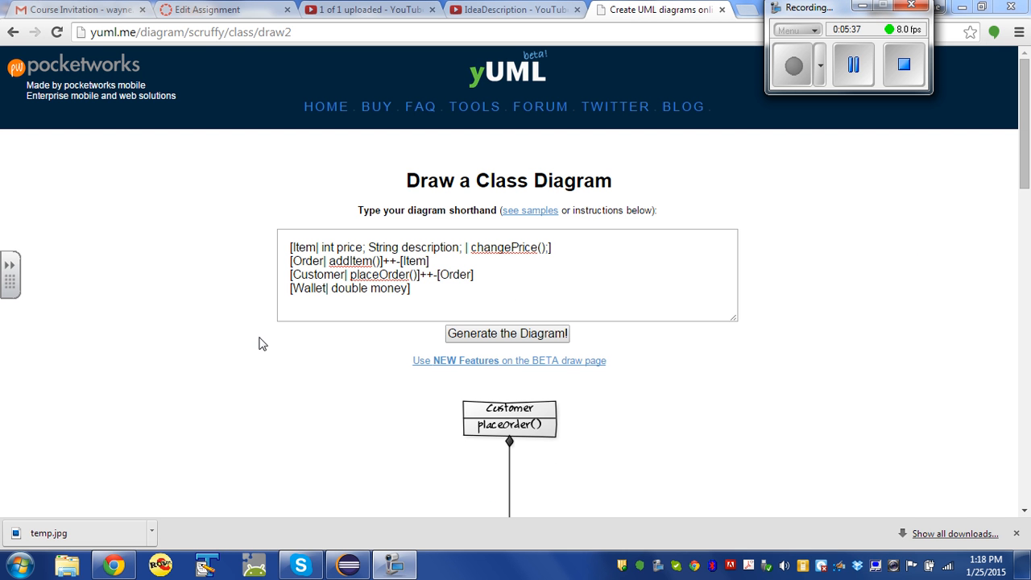
# Step: Add a [Customer] line between the Customer–Order composition line and the Wallet class definition
pyautogui.click(295, 288)
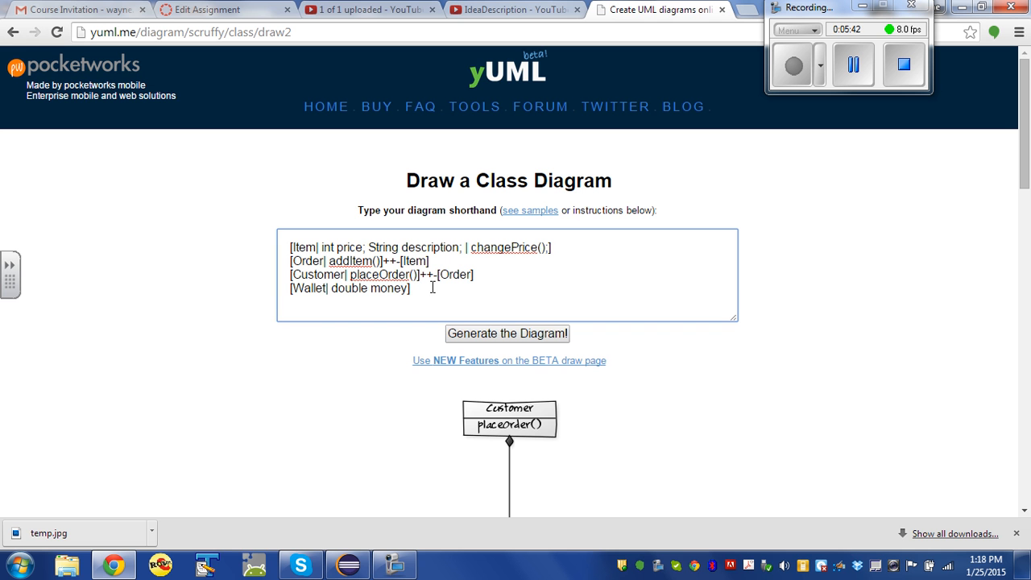
pyautogui.click(481, 276)
pyautogui.press('Return')
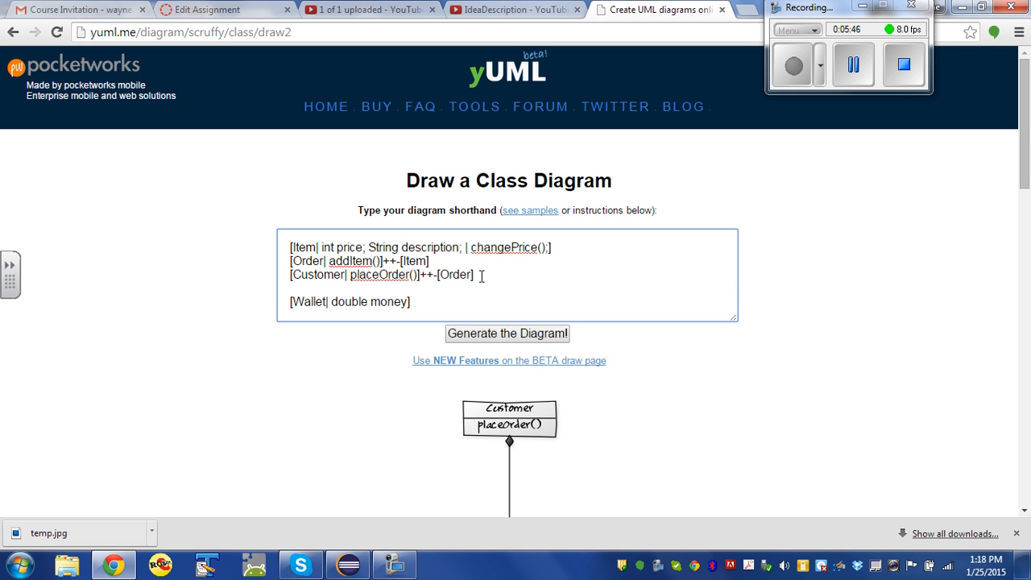
pyautogui.write('[Customer')
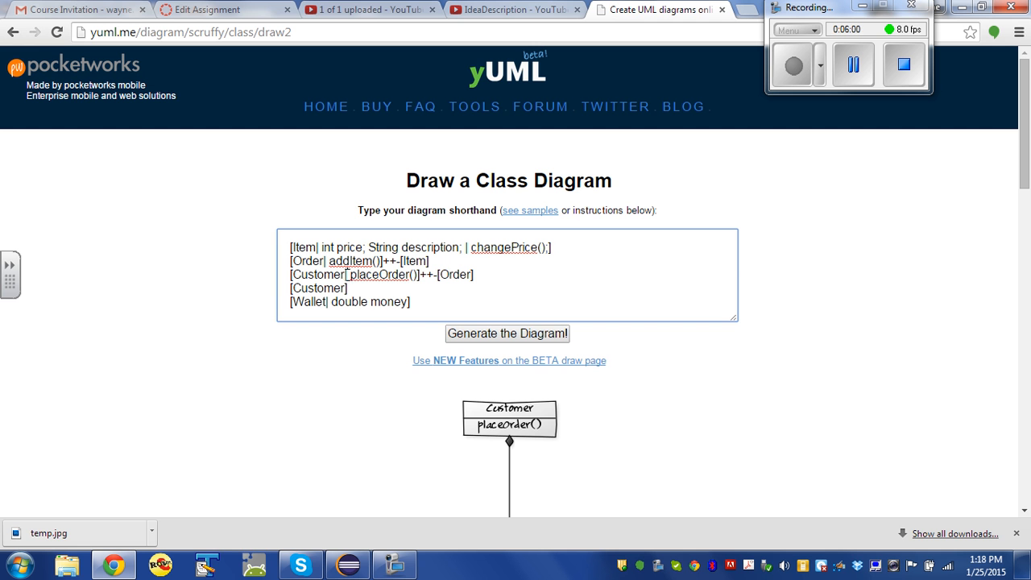
# Step: Examine how the shorthand separates the Item class's name, attributes and methods, and how the composition lines refer to already defined classes
pyautogui.moveTo(352, 278); pyautogui.dragTo(419, 278)
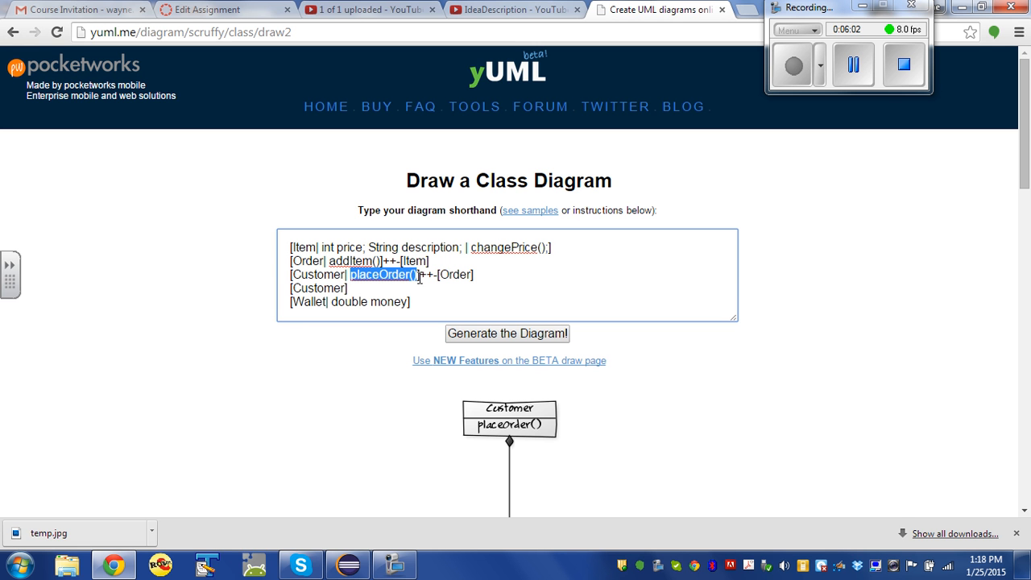
pyautogui.click(360, 287)
pyautogui.doubleClick(361, 278)
pyautogui.moveTo(419, 278); pyautogui.dragTo(350, 275)
pyautogui.doubleClick(320, 247)
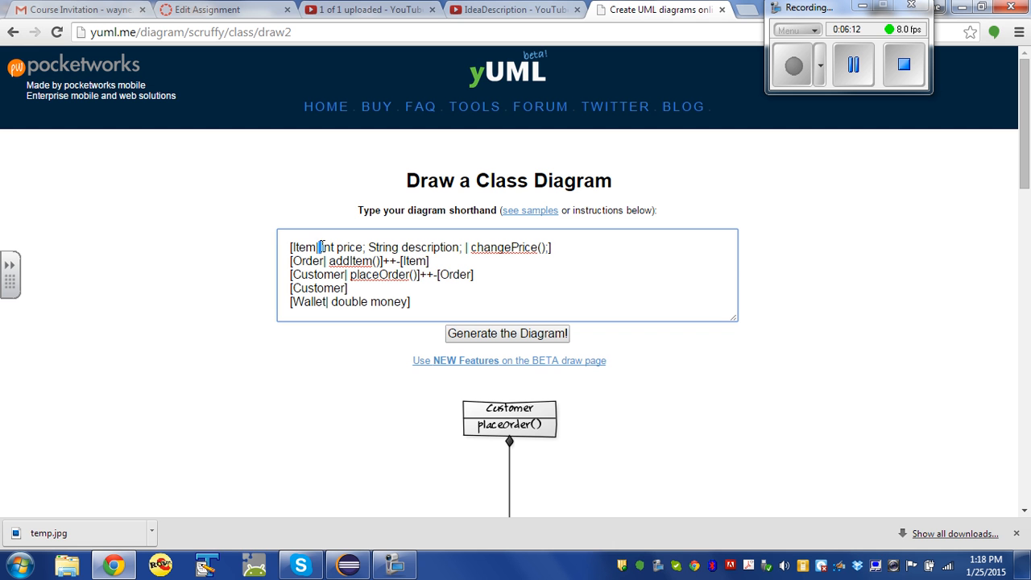
pyautogui.doubleClick(385, 249)
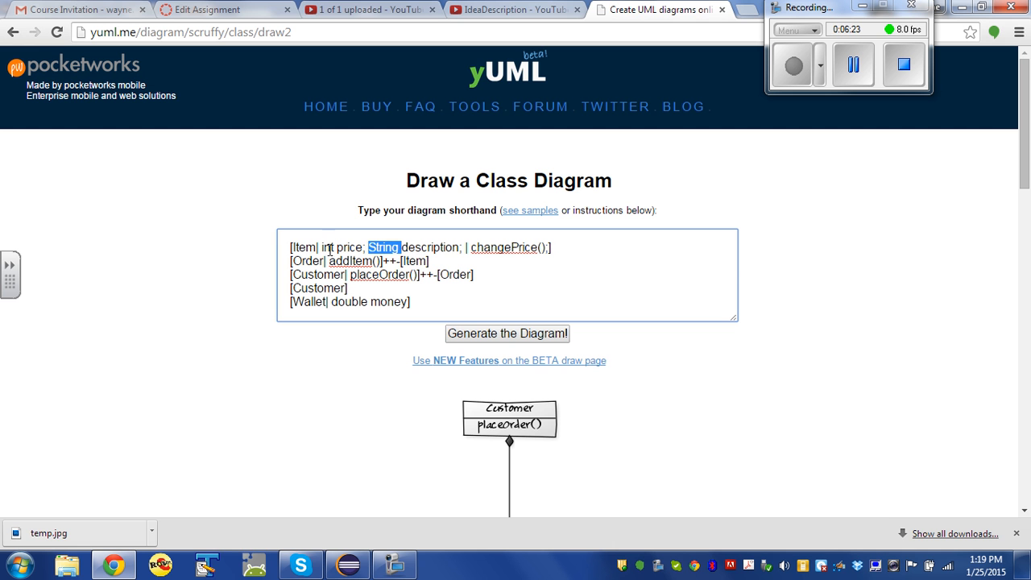
pyautogui.moveTo(321, 247); pyautogui.dragTo(415, 250)
pyautogui.doubleClick(370, 247)
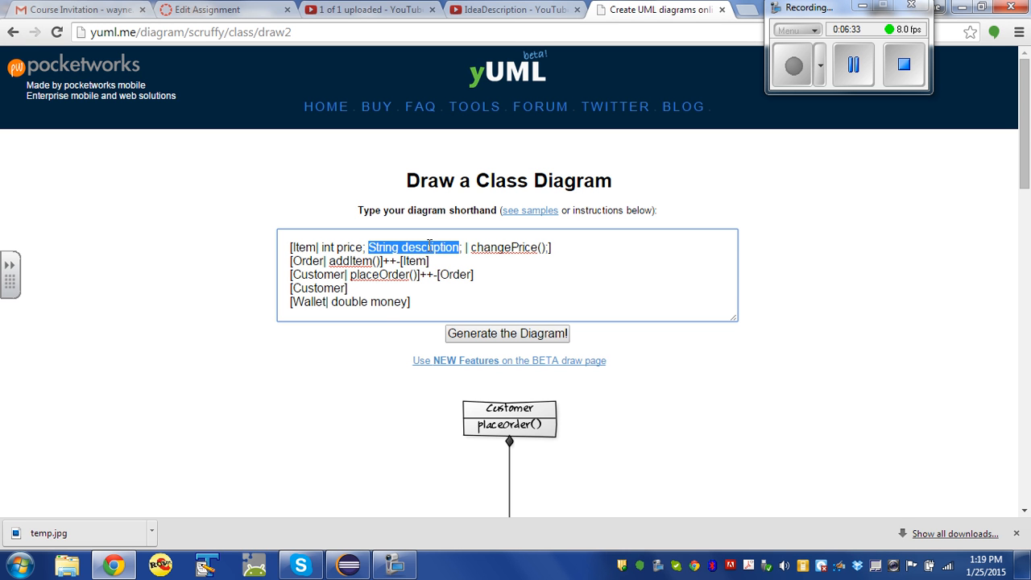
pyautogui.moveTo(461, 247); pyautogui.dragTo(549, 244)
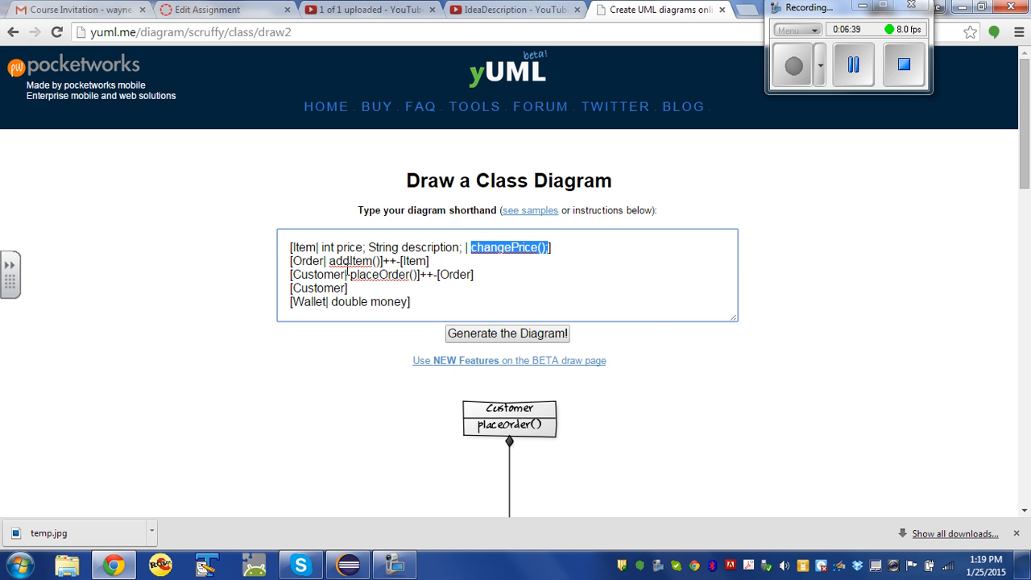
pyautogui.doubleClick(294, 248)
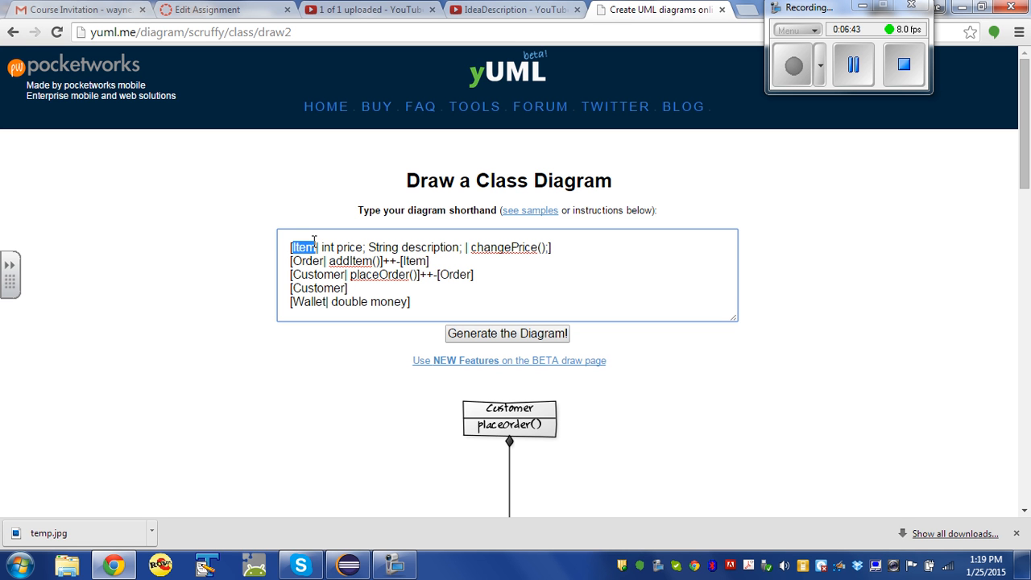
pyautogui.click(571, 247)
pyautogui.doubleClick(411, 261)
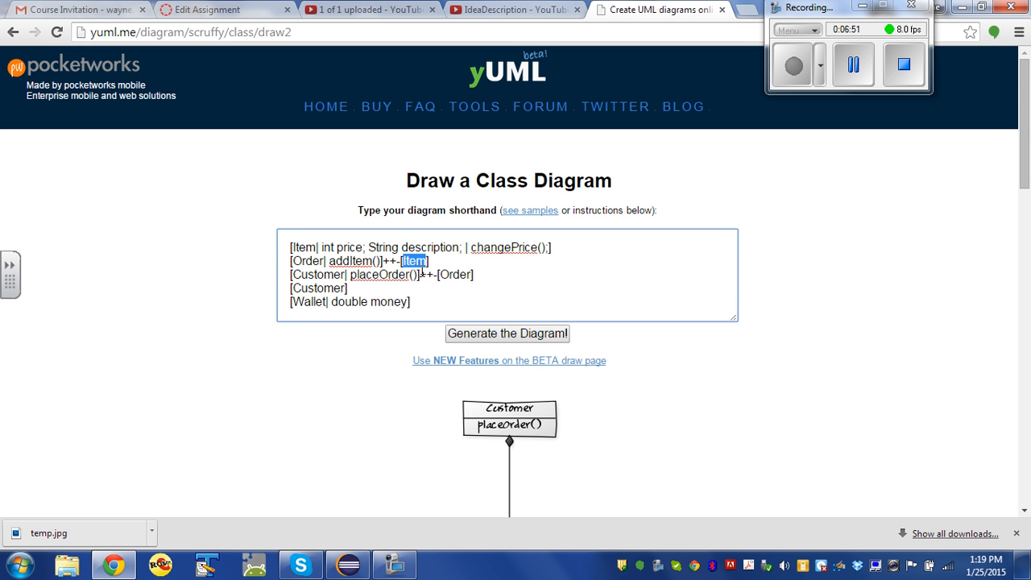
# Step: Complete the bare [Customer] line as the composition [Customer]++-[Wallet], generate the diagram and view it in full
pyautogui.click(481, 275)
pyautogui.click(367, 288)
pyautogui.write('++-[W')
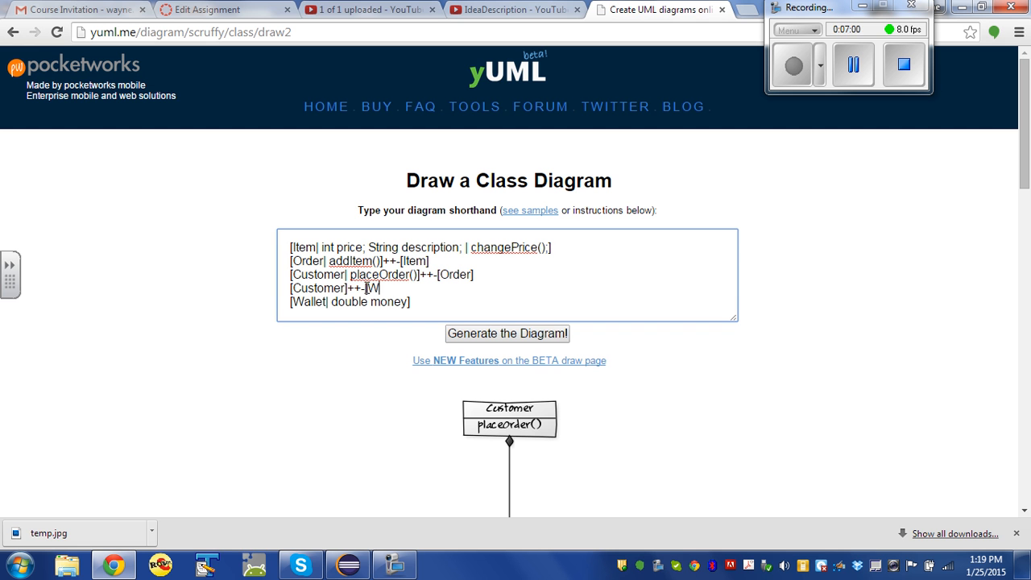
pyautogui.write('allet]')
pyautogui.click(470, 337)
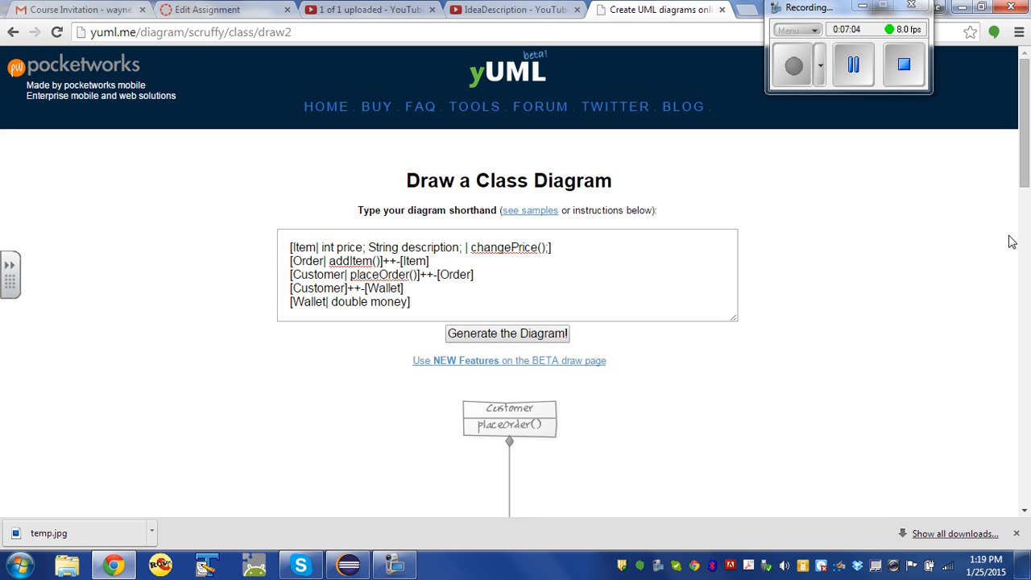
pyautogui.moveTo(1027, 154); pyautogui.dragTo(1028, 215)
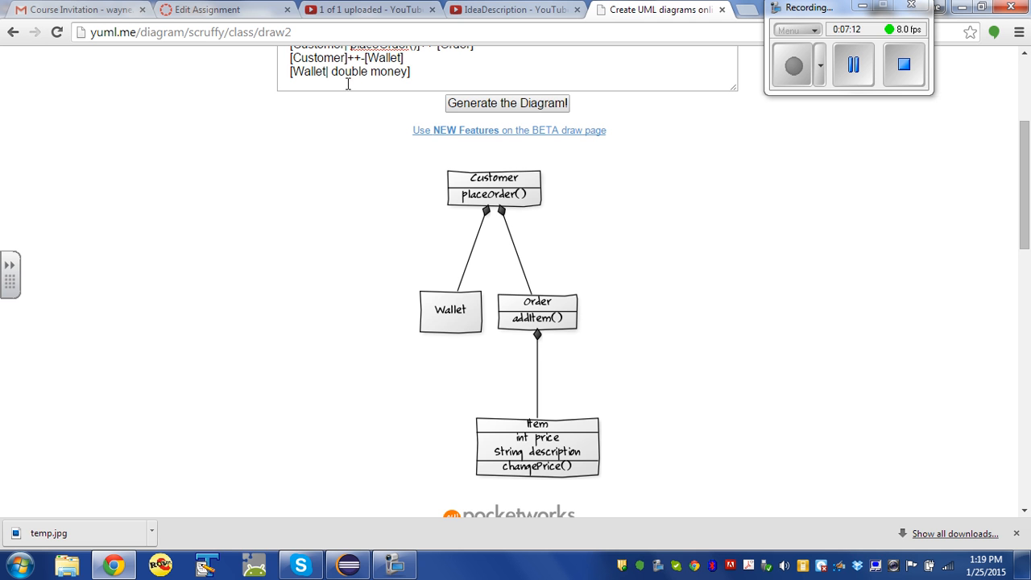
# Step: Move the [Wallet| double money] line above the [Customer]++-[Wallet] line and regenerate the diagram
pyautogui.click(410, 58)
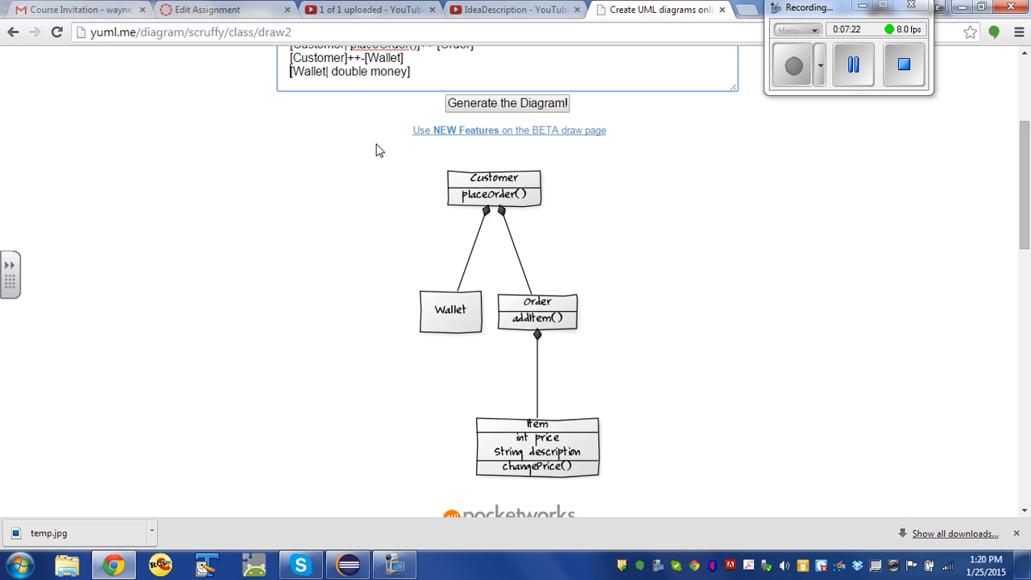
pyautogui.doubleClick(388, 57)
pyautogui.click(422, 70)
pyautogui.click(410, 59)
pyautogui.hotkey('shift', 'Home')
pyautogui.hotkey('ctrl', 'c')
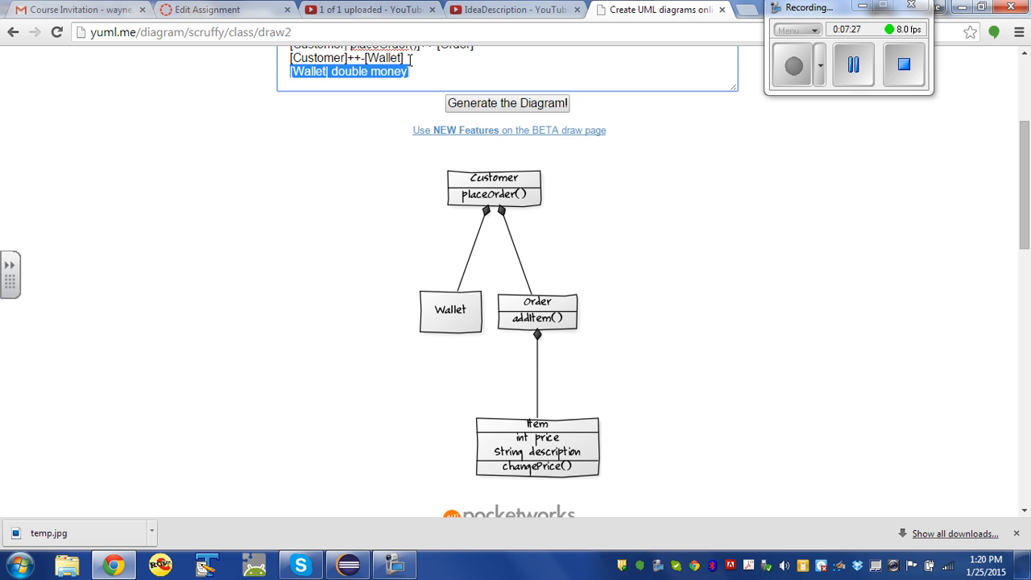
pyautogui.press('BackSpace')
pyautogui.hotkey('ctrl', 'v')
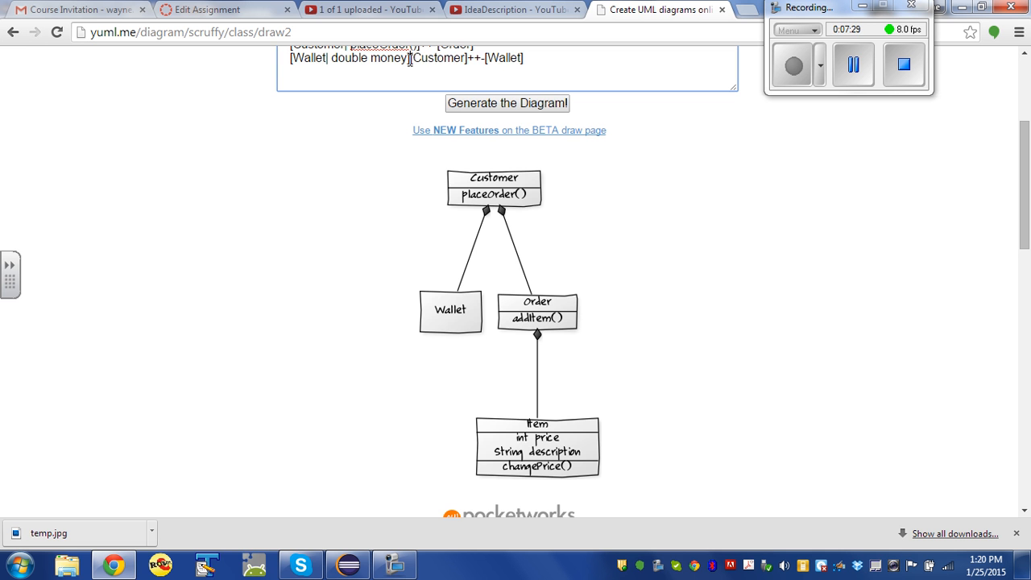
pyautogui.press('Return')
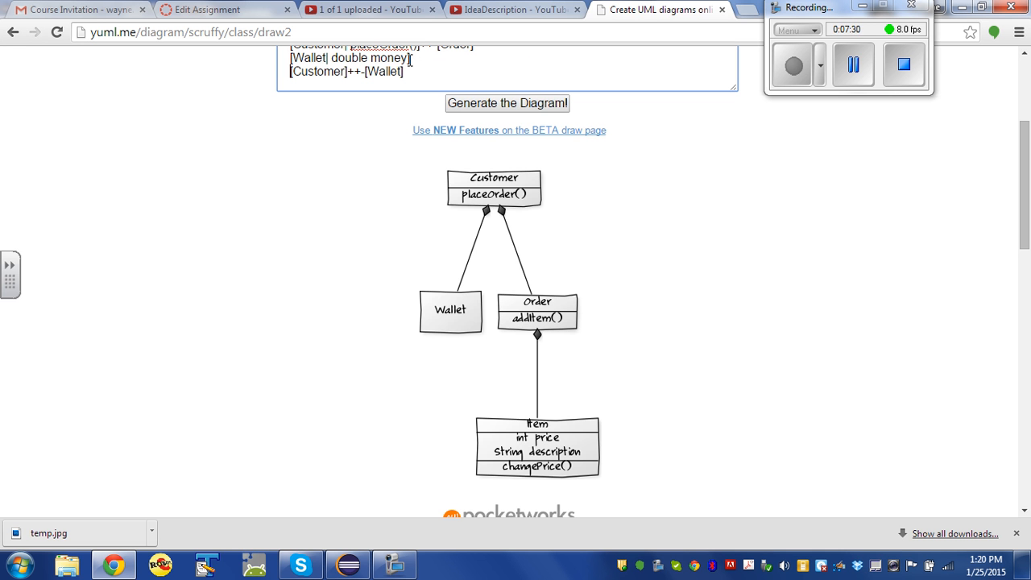
pyautogui.click(485, 108)
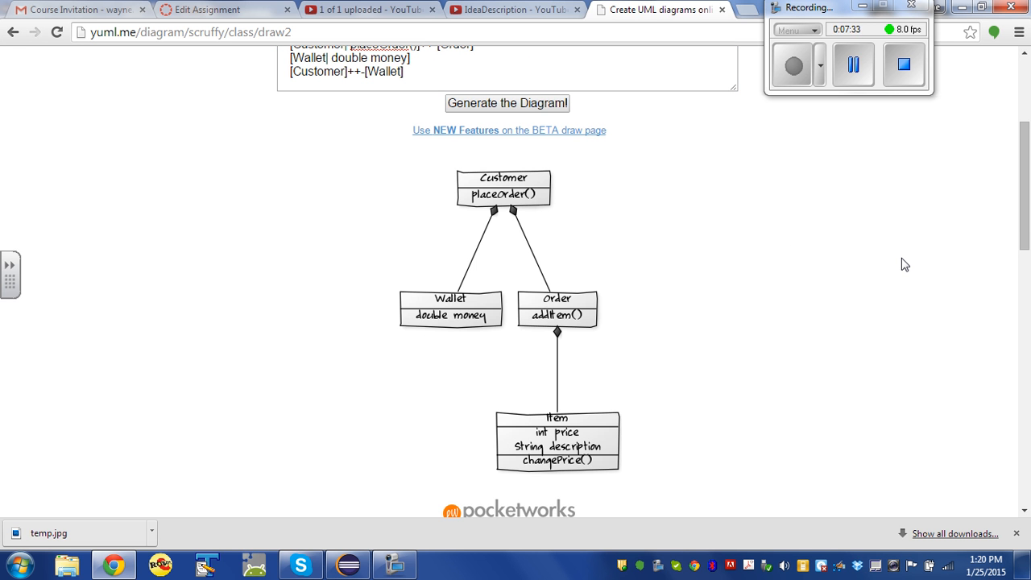